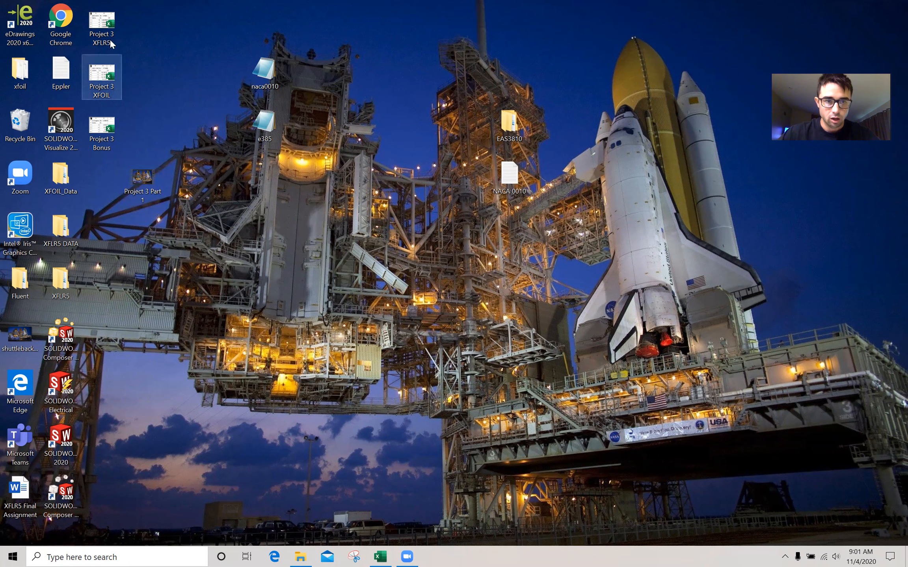
# Step: Launch XFLR5 from the Windows search and open the Direct Foil Design module
pyautogui.click(110, 557)
pyautogui.write('xflr5')
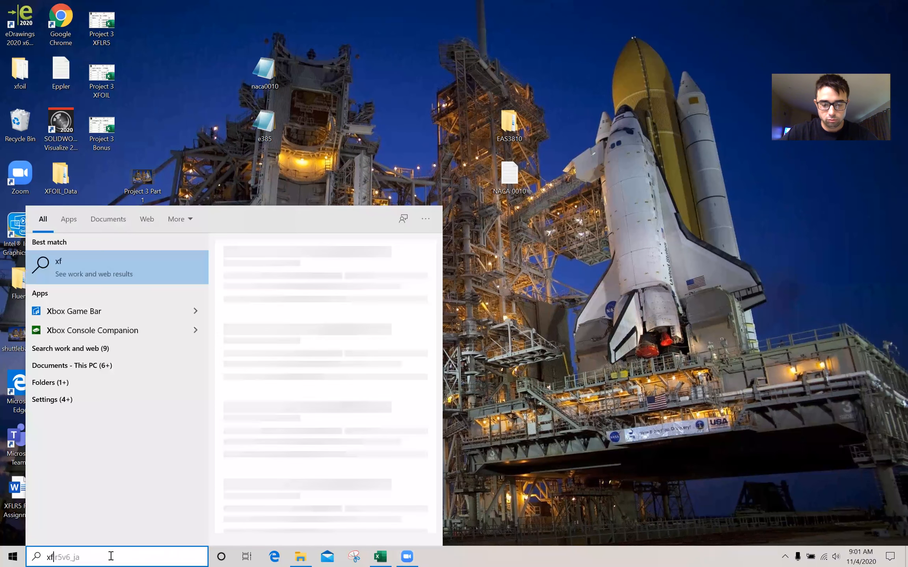
pyautogui.press('Return')
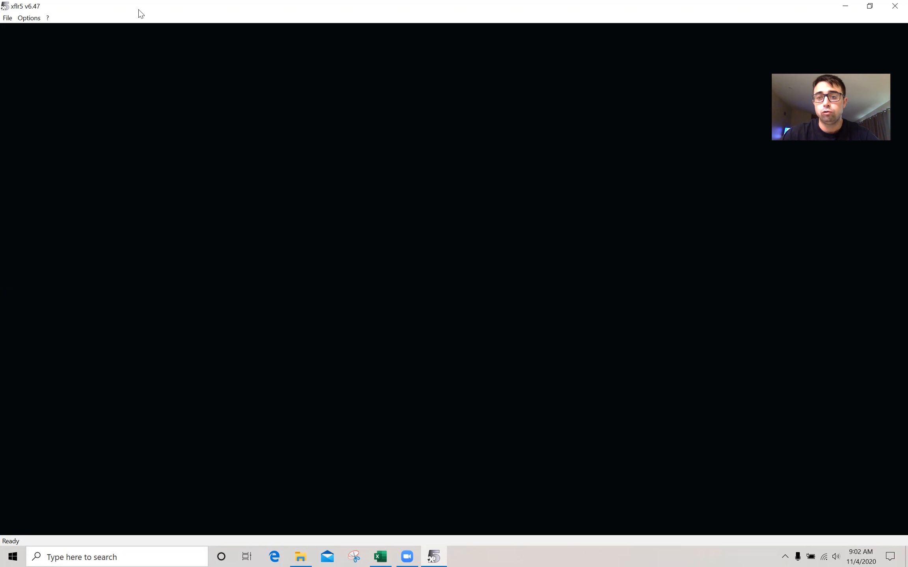
pyautogui.click(7, 18)
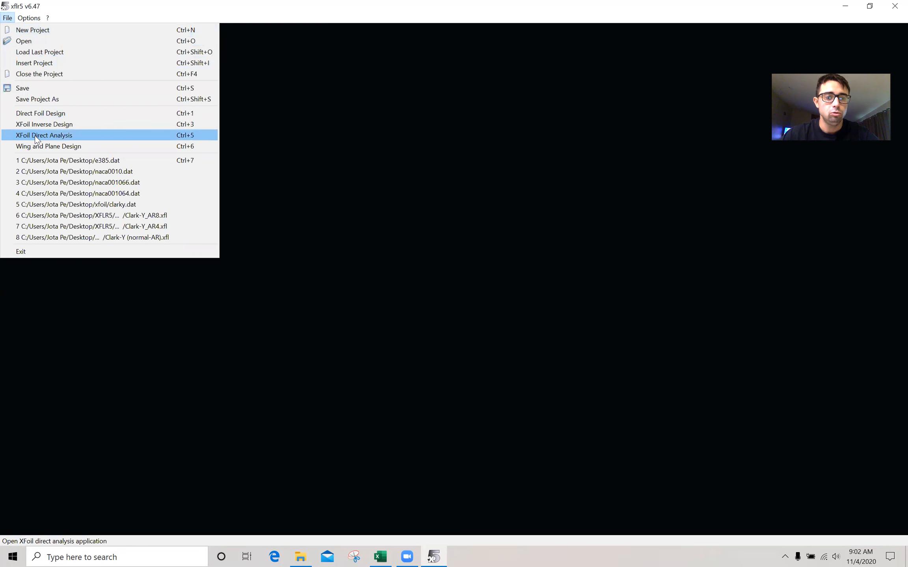
pyautogui.click(36, 113)
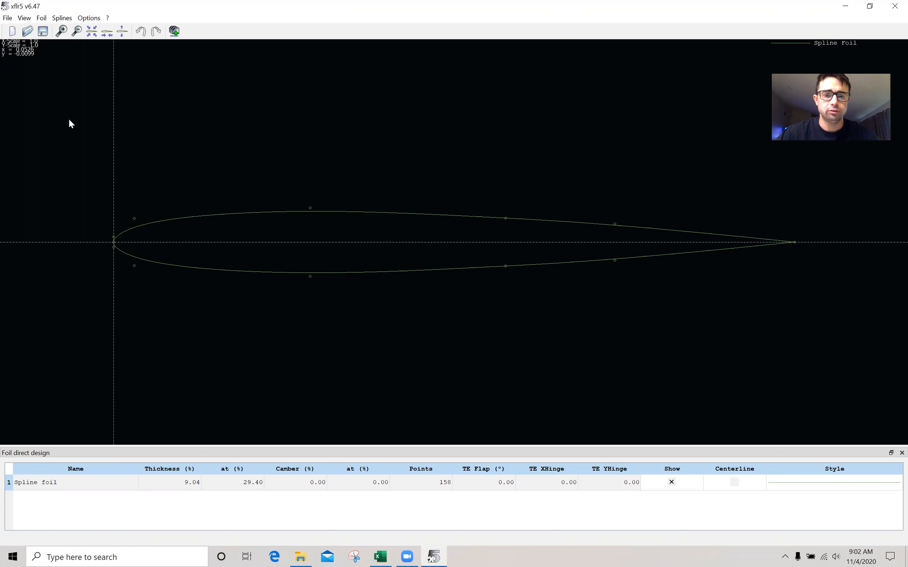
# Step: Generate a NACA 4410 foil with 220 panels and accept the name NACA 4410
pyautogui.click(42, 18)
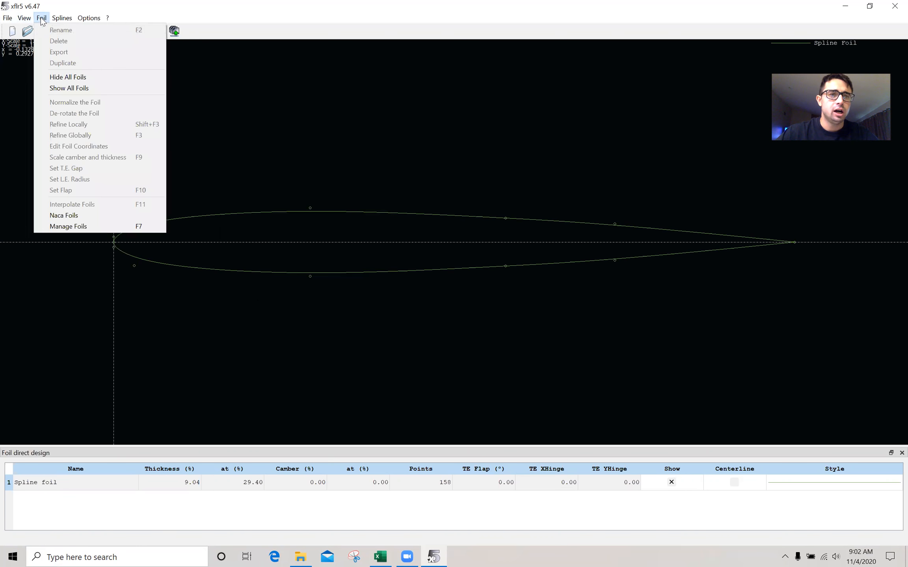
pyautogui.click(59, 215)
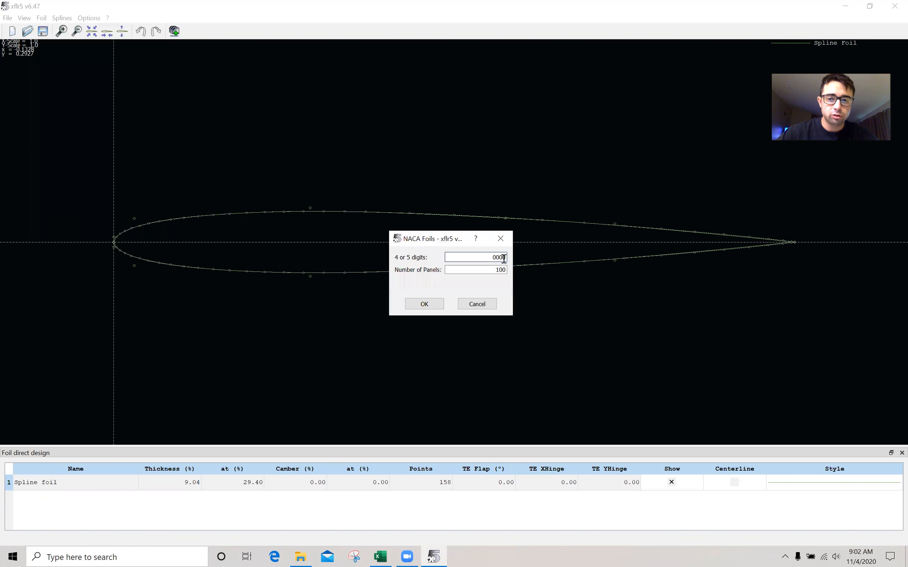
pyautogui.moveTo(490, 259); pyautogui.dragTo(553, 271)
pyautogui.write('4410')
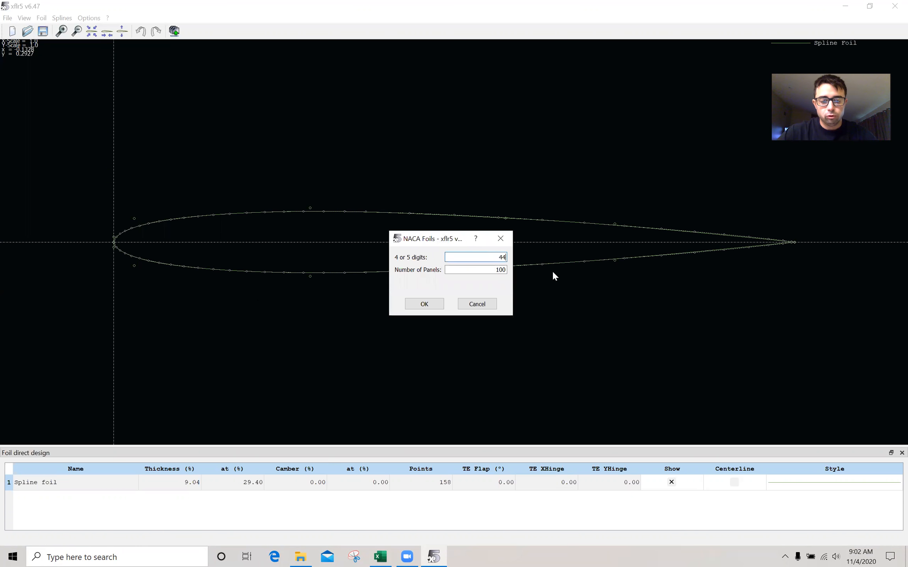
pyautogui.doubleClick(502, 270)
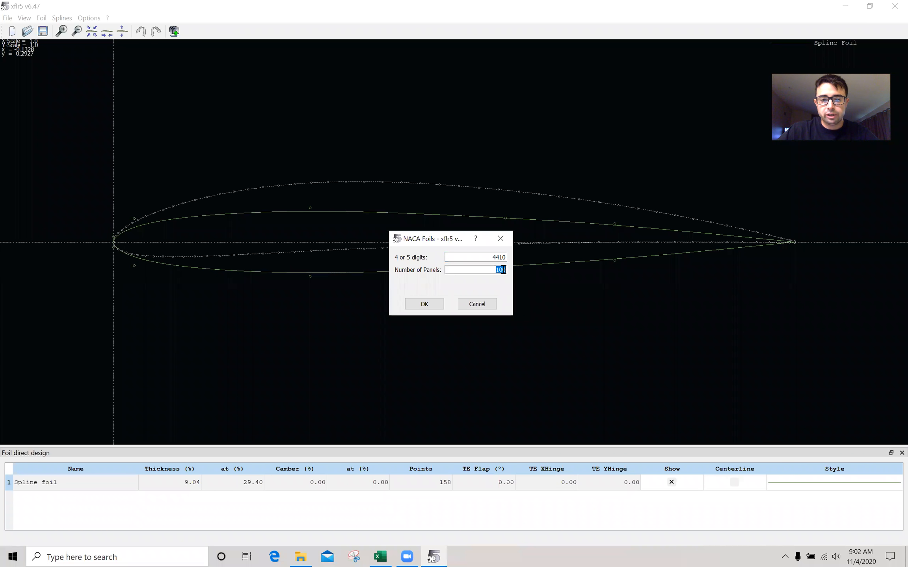
pyautogui.press('BackSpace')
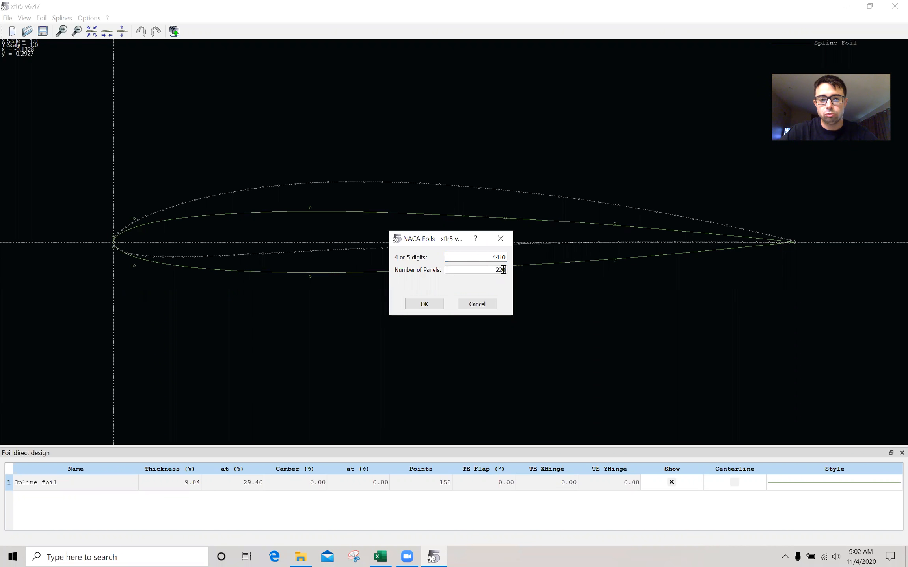
pyautogui.click(424, 304)
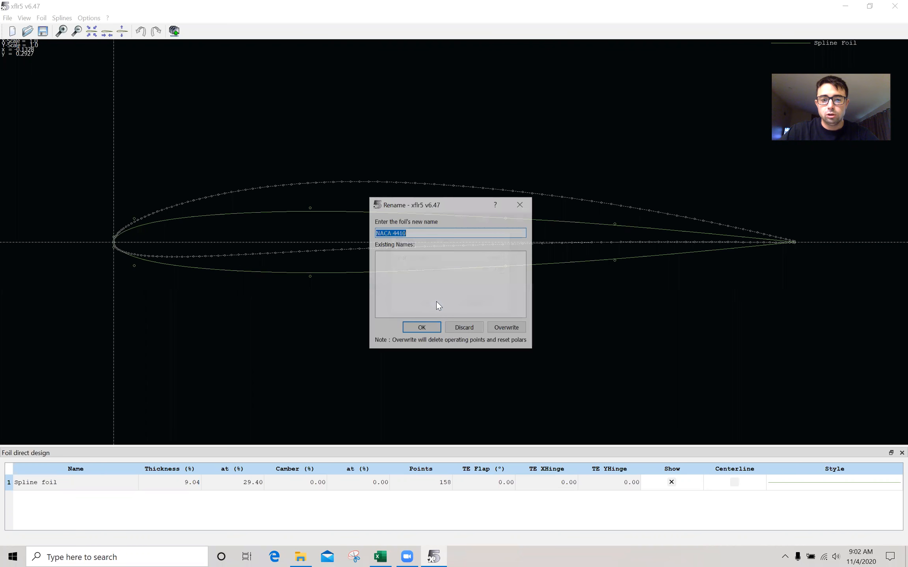
pyautogui.click(437, 329)
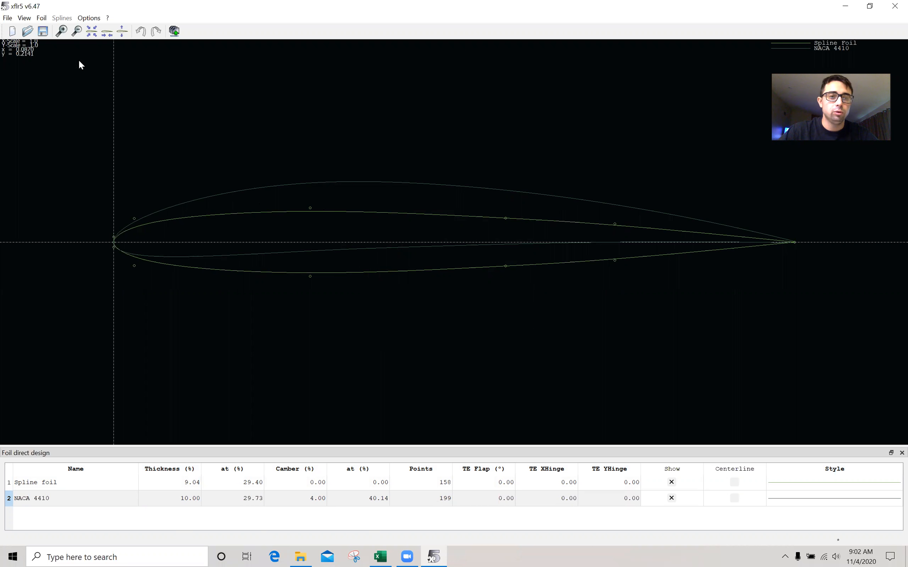
# Step: Switch to XFoil Direct Analysis and define a Type 1 analysis at a Reynolds number of 375,000
pyautogui.click(8, 18)
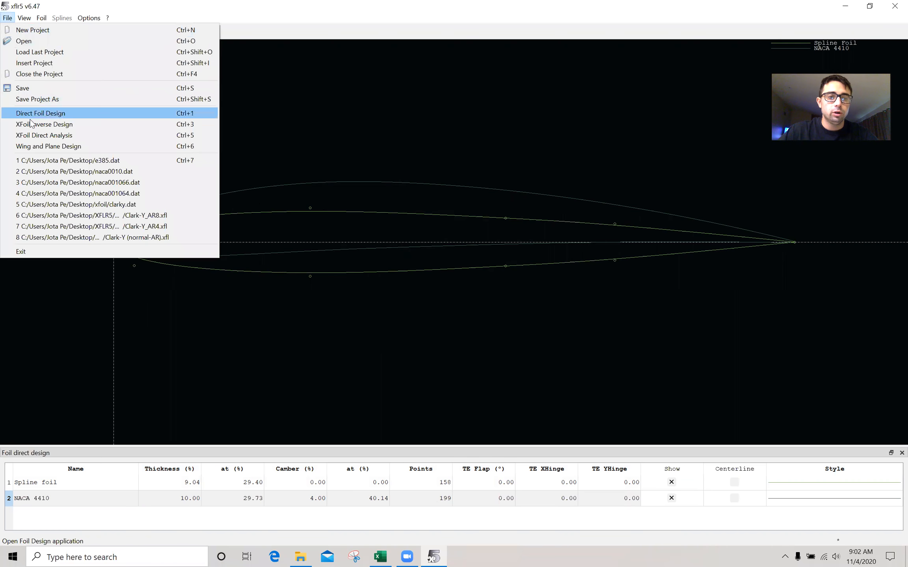
pyautogui.click(51, 137)
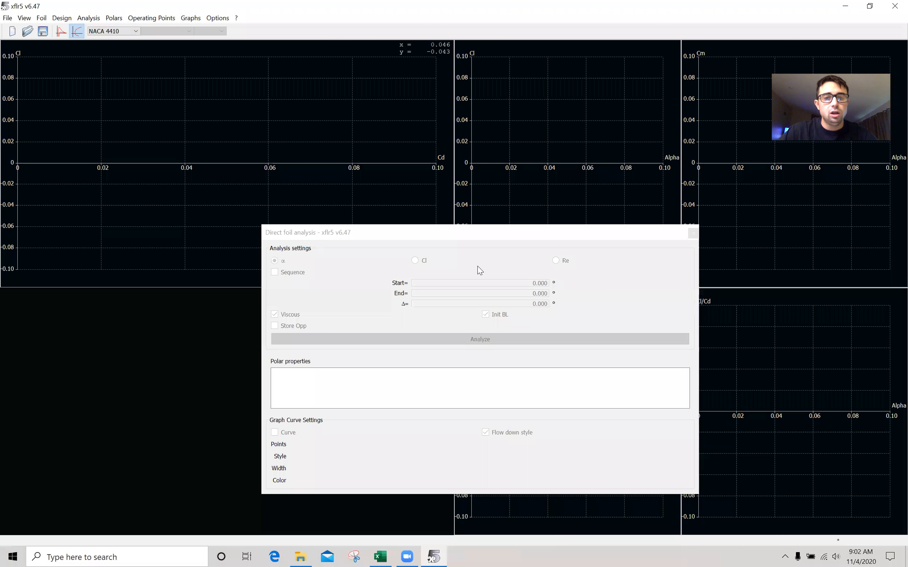
pyautogui.click(88, 18)
pyautogui.moveTo(107, 30)
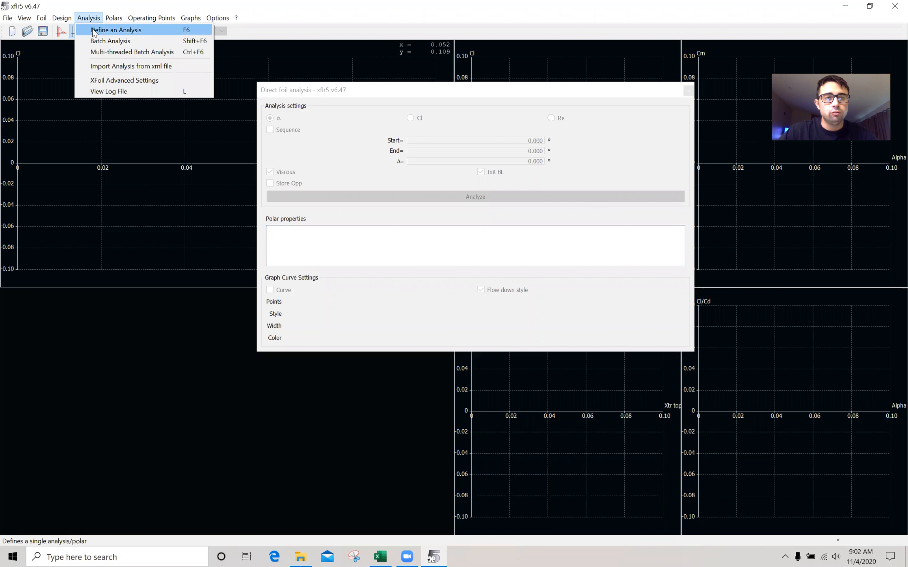
pyautogui.click(93, 28)
pyautogui.moveTo(508, 271); pyautogui.dragTo(595, 271)
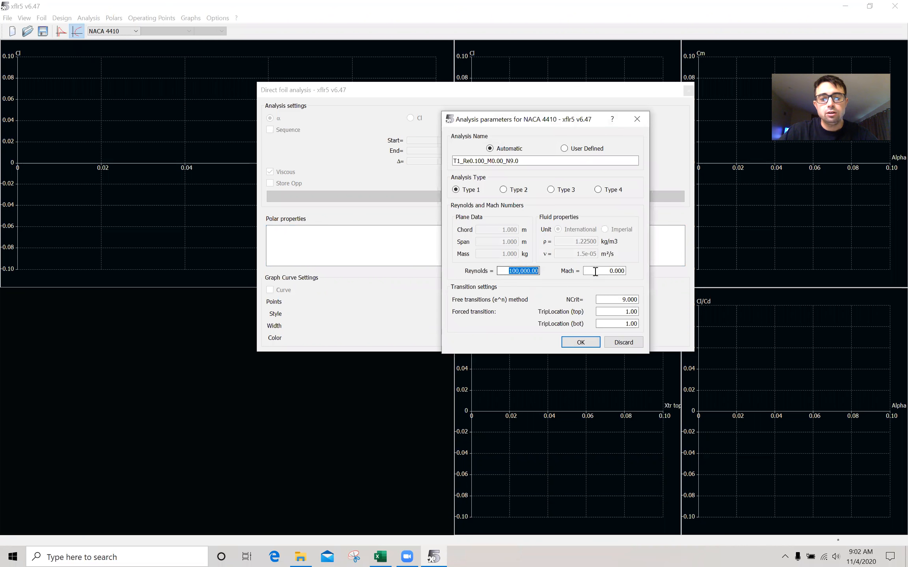
pyautogui.write('375')
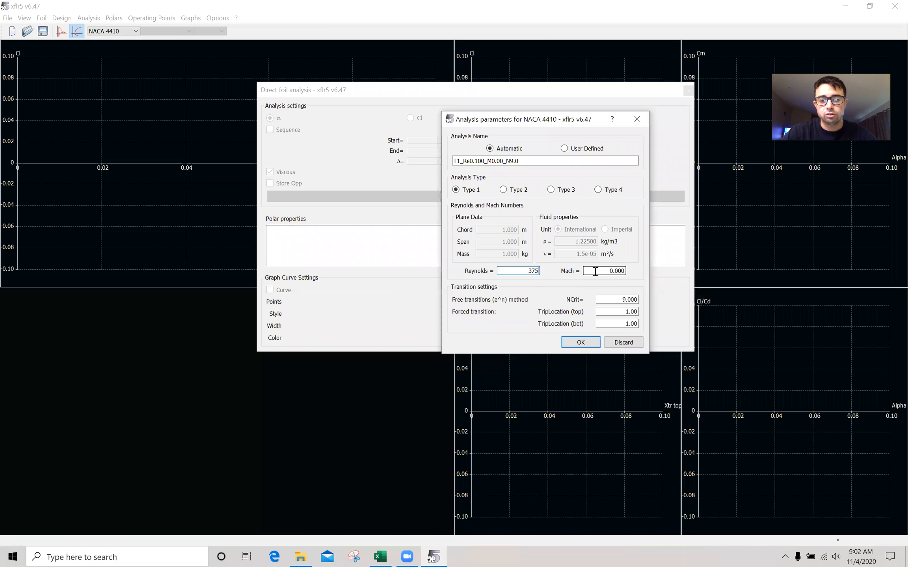
pyautogui.write('000')
pyautogui.click(595, 271)
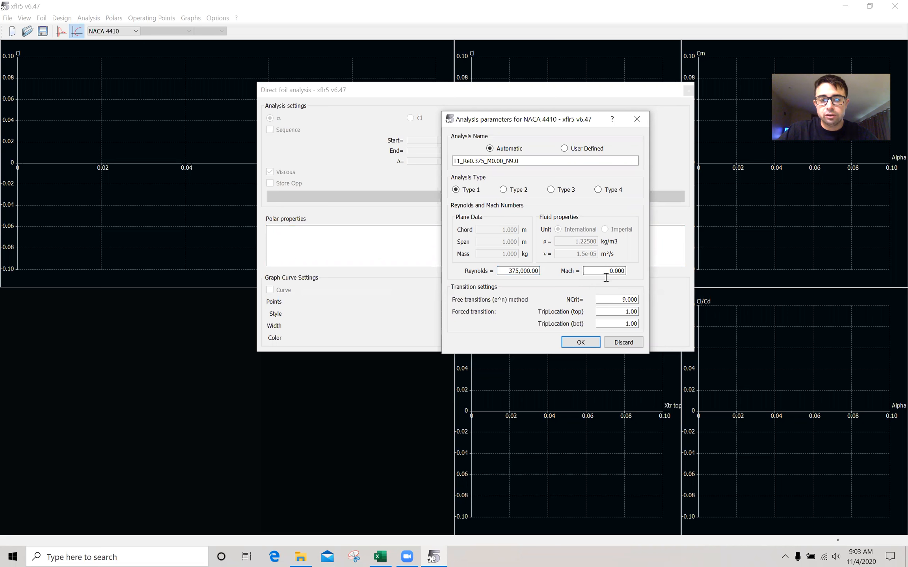
pyautogui.click(577, 342)
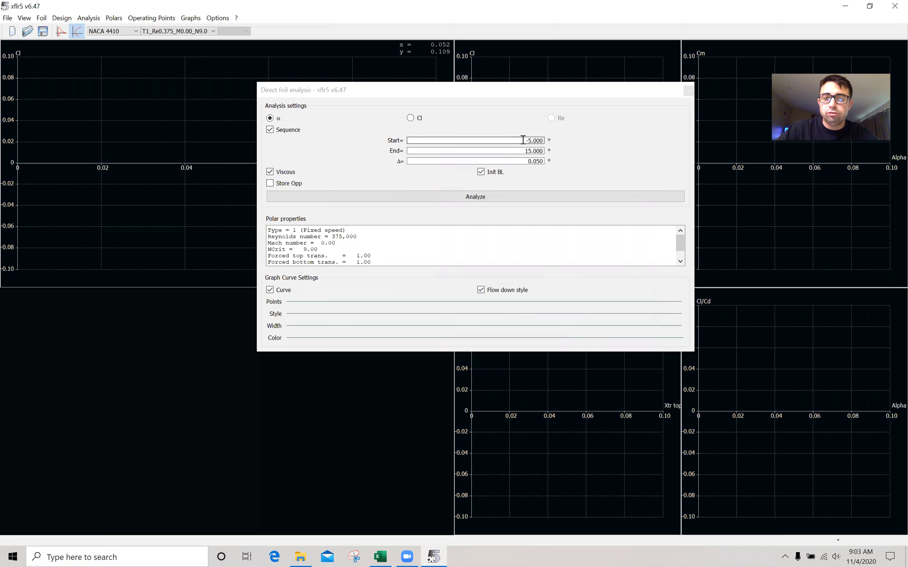
# Step: Set the alpha sequence end to 20° with a 0.05° increment, run the analysis, and close its windows
pyautogui.click(537, 151)
pyautogui.write('20')
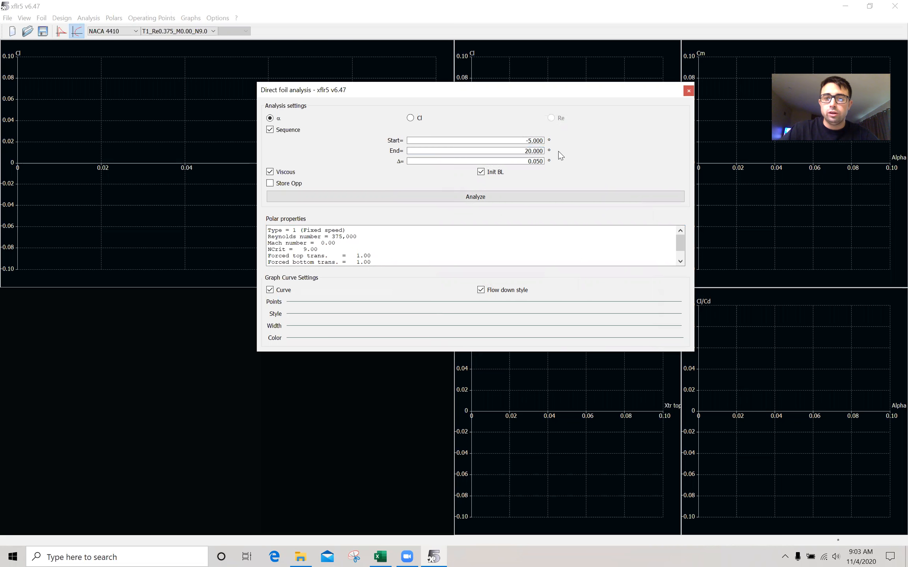
pyautogui.moveTo(526, 161); pyautogui.dragTo(545, 161)
pyautogui.write('1')
pyautogui.doubleClick(541, 161)
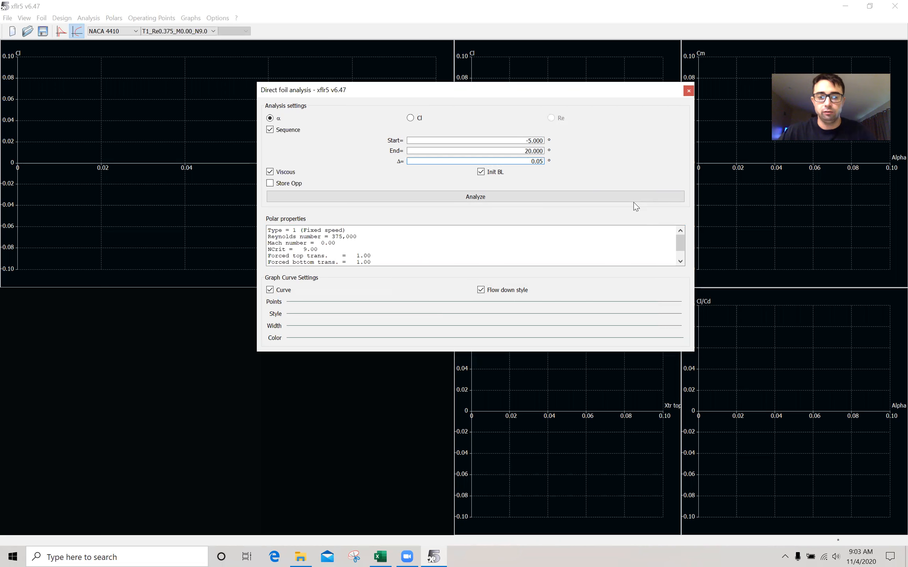
pyautogui.click(414, 195)
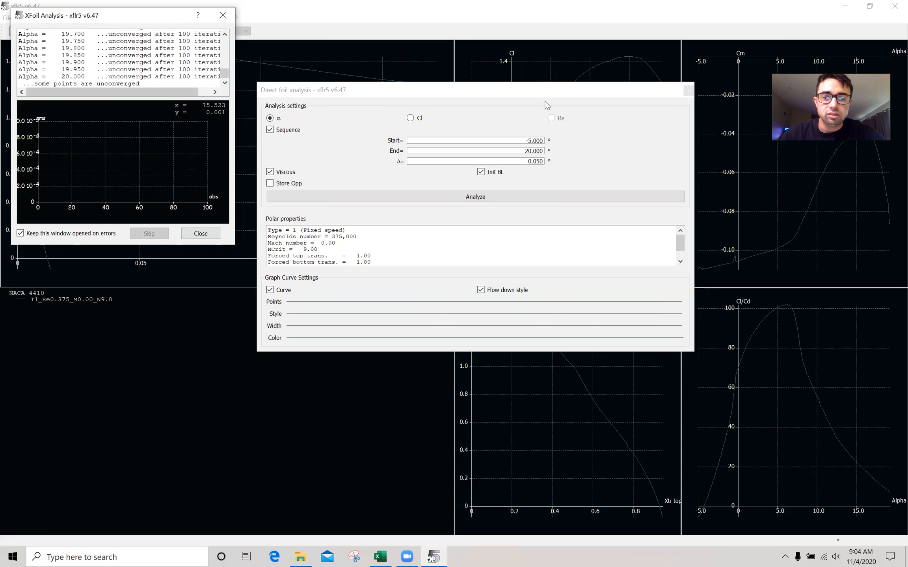
pyautogui.click(687, 90)
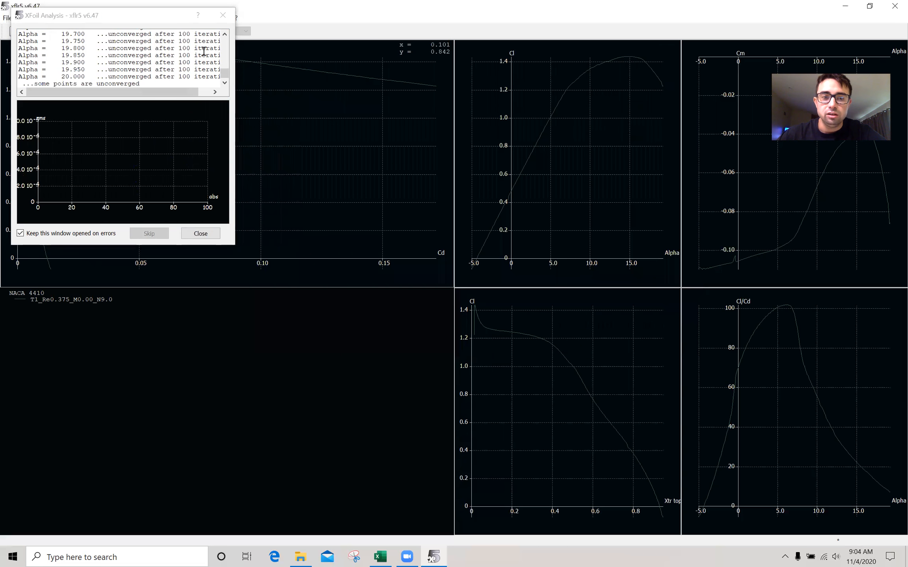
pyautogui.click(222, 15)
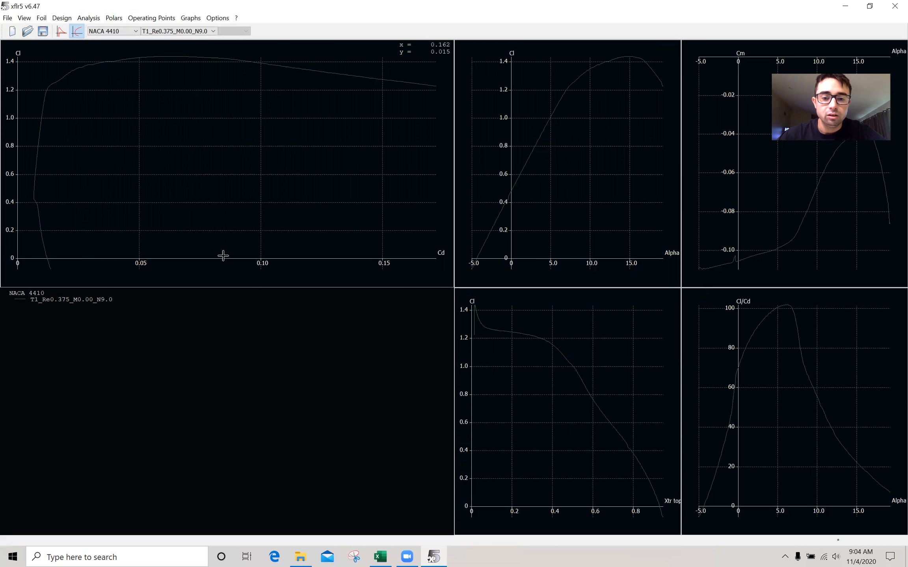
# Step: Export the Cl vs Alpha graph data as a CSV file named Polar_Graph_1 on the Desktop
pyautogui.scroll(-2, 799, 336)
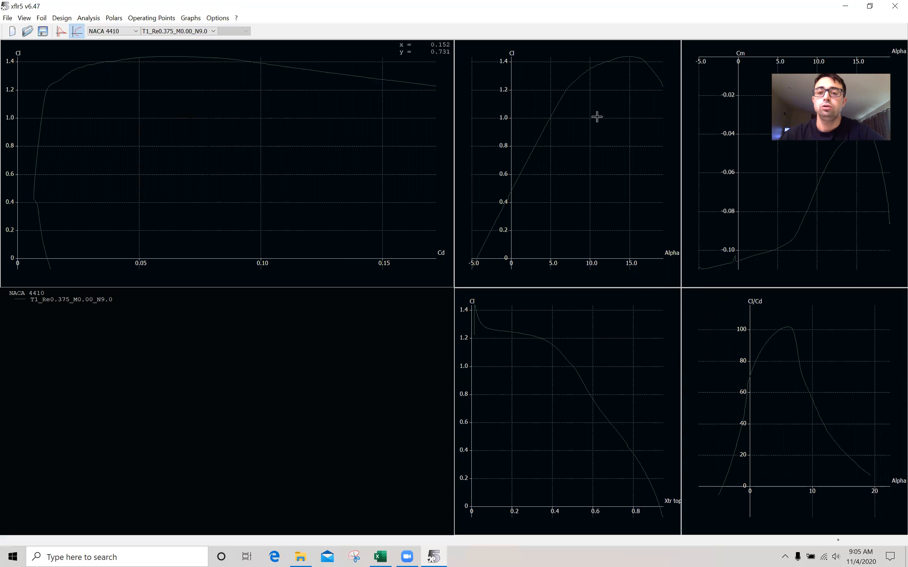
pyautogui.rightClick(577, 136)
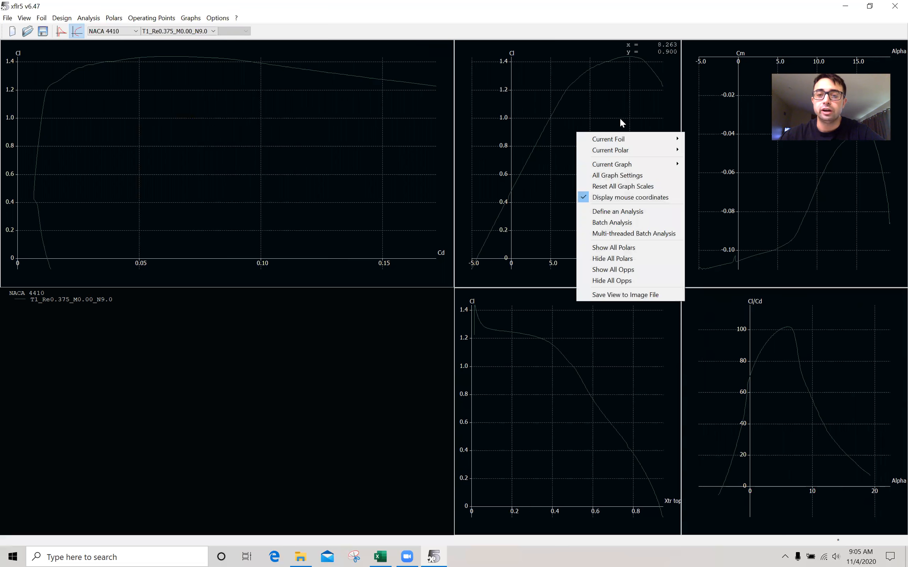
pyautogui.moveTo(630, 151)
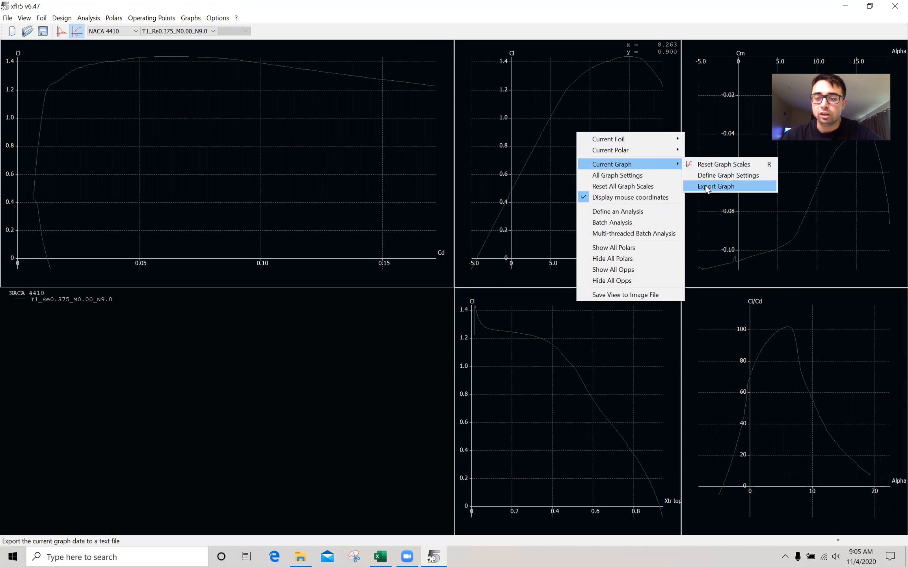
pyautogui.click(705, 190)
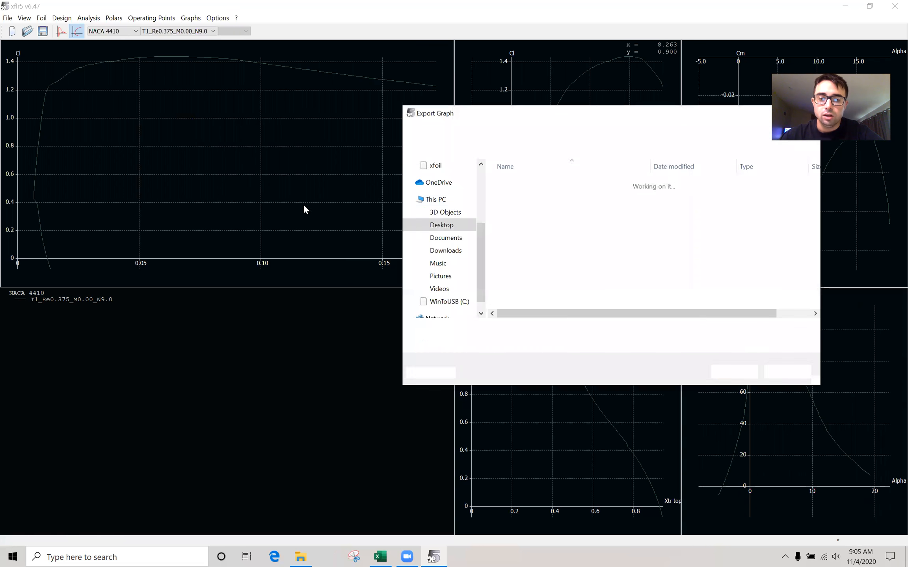
pyautogui.click(523, 131)
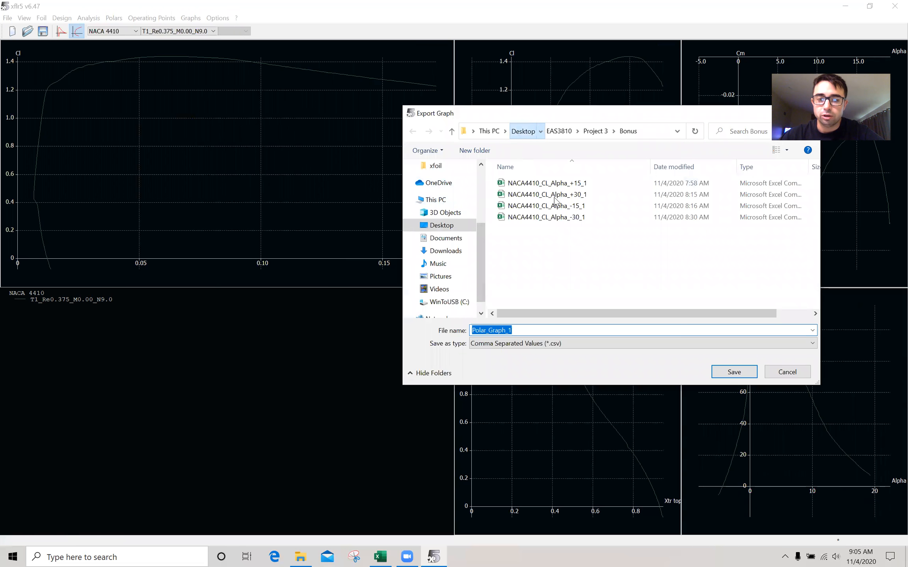
pyautogui.click(748, 373)
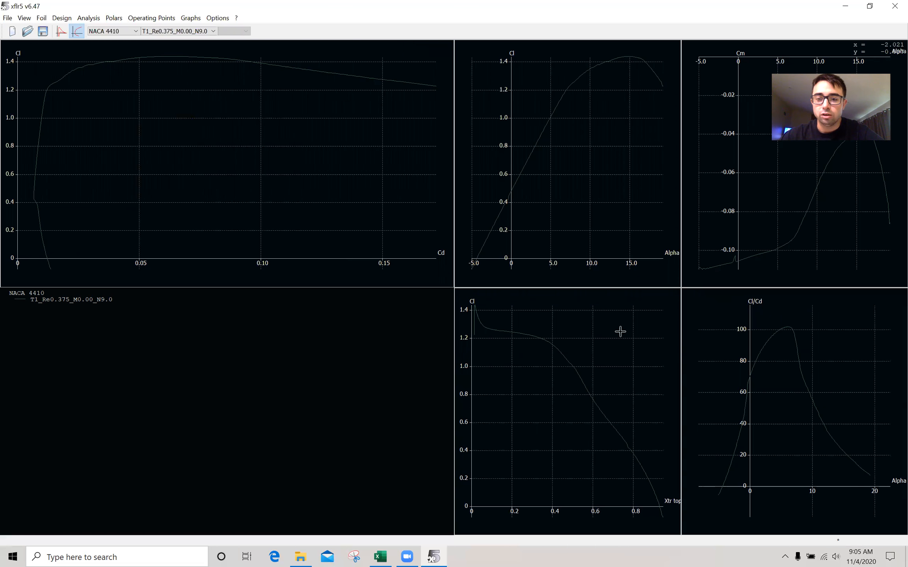
# Step: Open the exported Polar_Graph_1 file in Excel and scroll through its Alpha and Cl columns
pyautogui.click(839, 8)
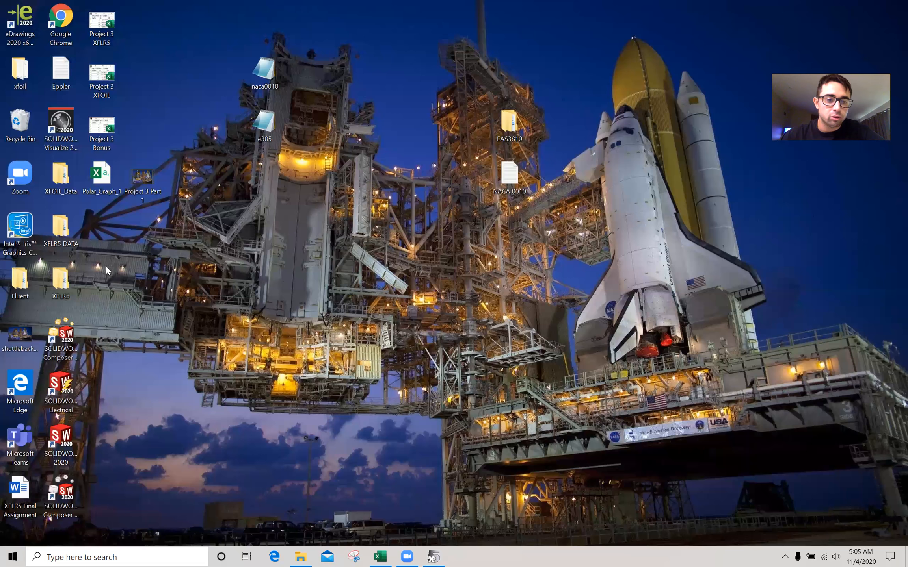
pyautogui.doubleClick(103, 180)
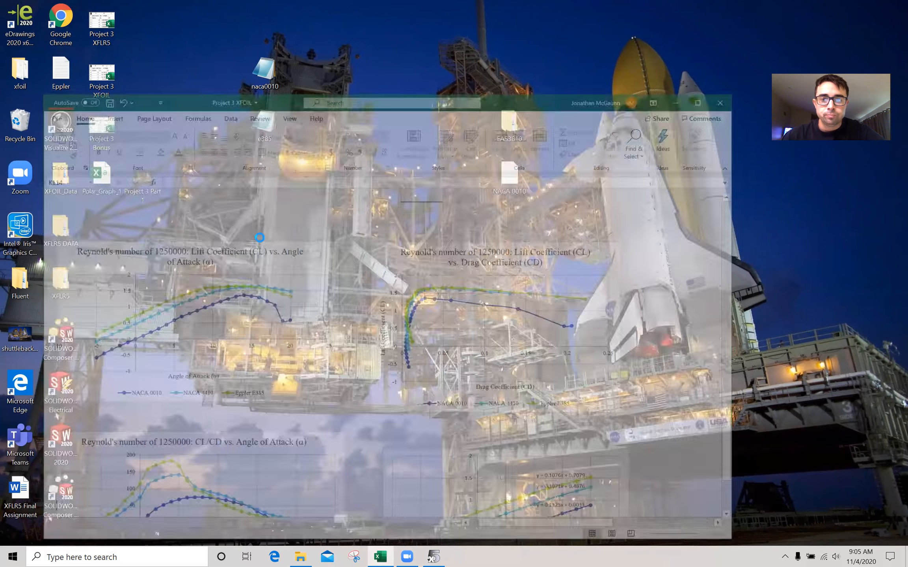
pyautogui.scroll(-15, 104, 253)
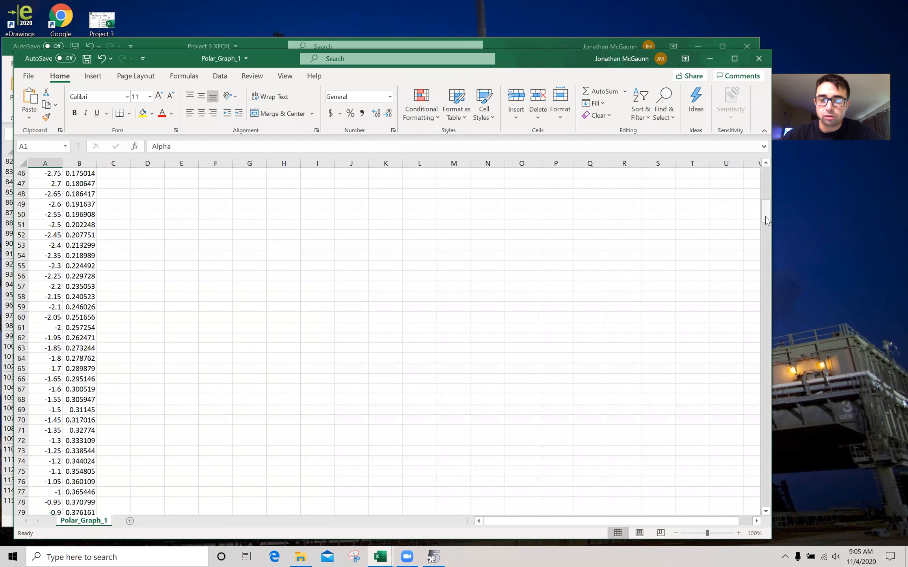
pyautogui.click(765, 380)
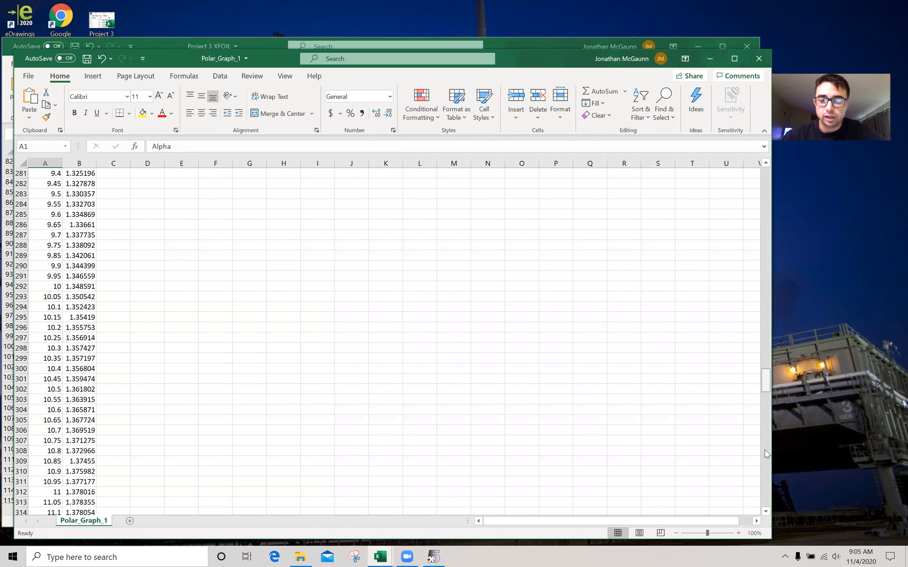
pyautogui.click(764, 507)
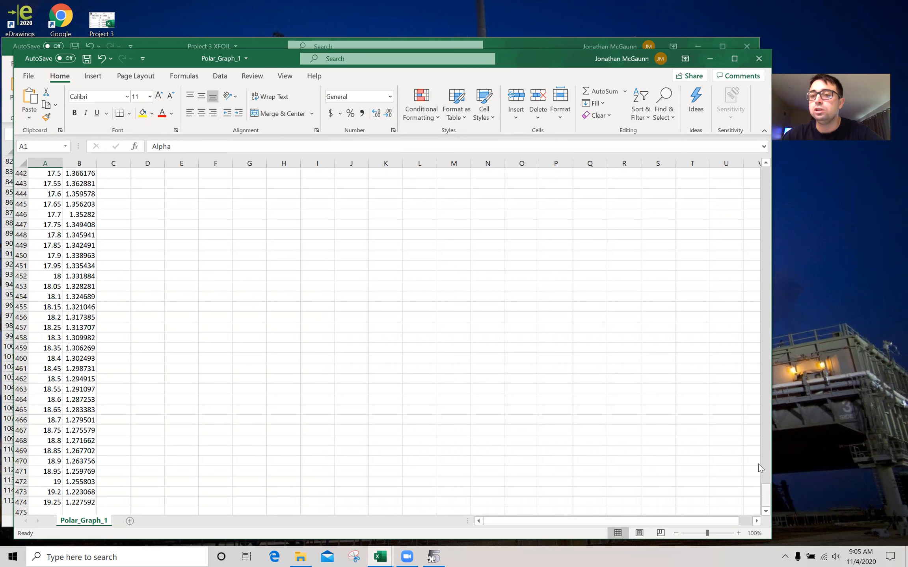
pyautogui.scroll(3, 752, 287)
pyautogui.click(764, 175)
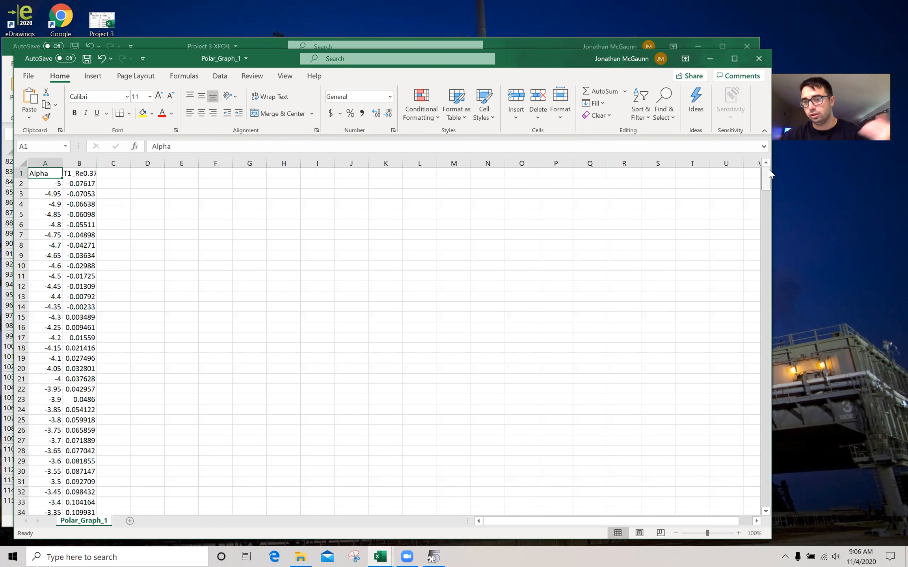
# Step: Examine the Alpha and Cl values in the exported spreadsheet rows
pyautogui.moveTo(767, 170); pyautogui.dragTo(765, 168)
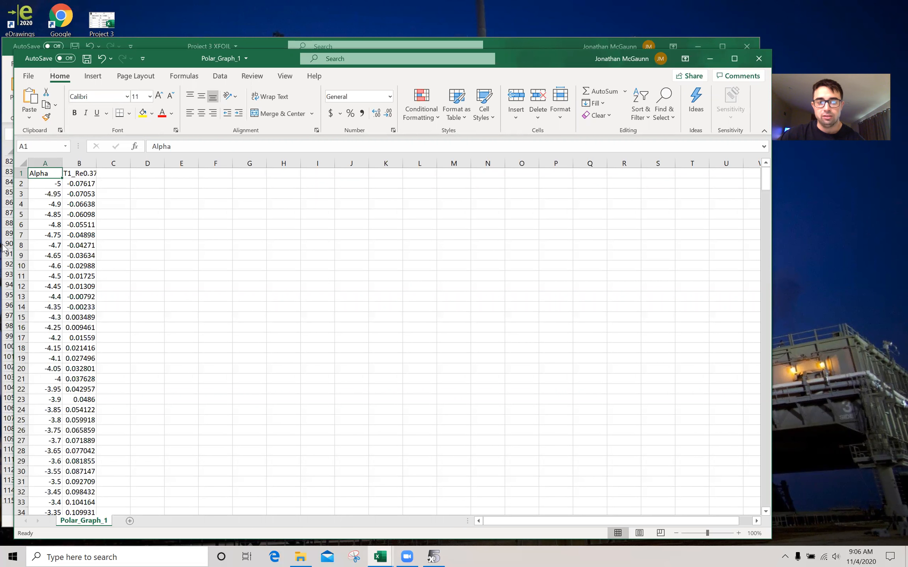
pyautogui.click(87, 173)
pyautogui.click(239, 253)
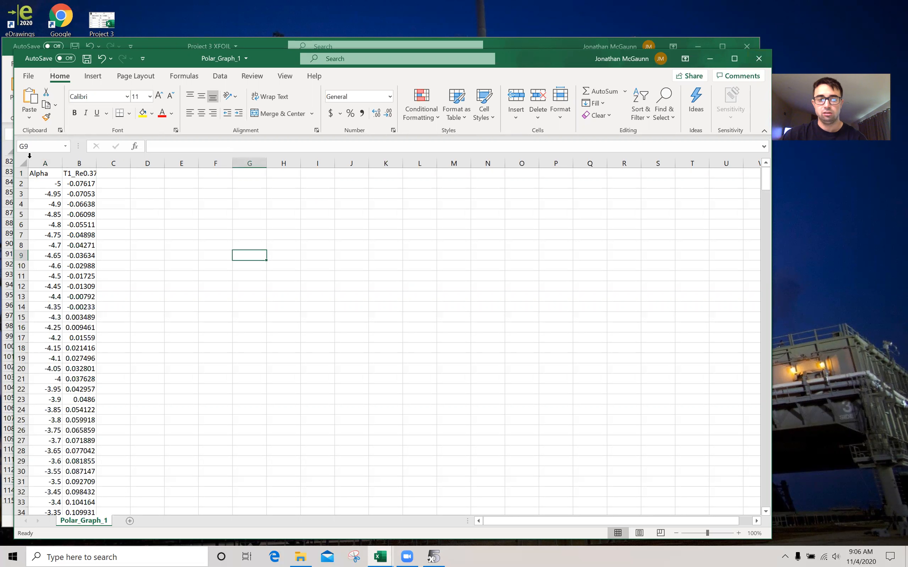
pyautogui.moveTo(48, 189); pyautogui.dragTo(79, 184)
pyautogui.moveTo(47, 379); pyautogui.dragTo(79, 379)
pyautogui.scroll(-3, 60, 478)
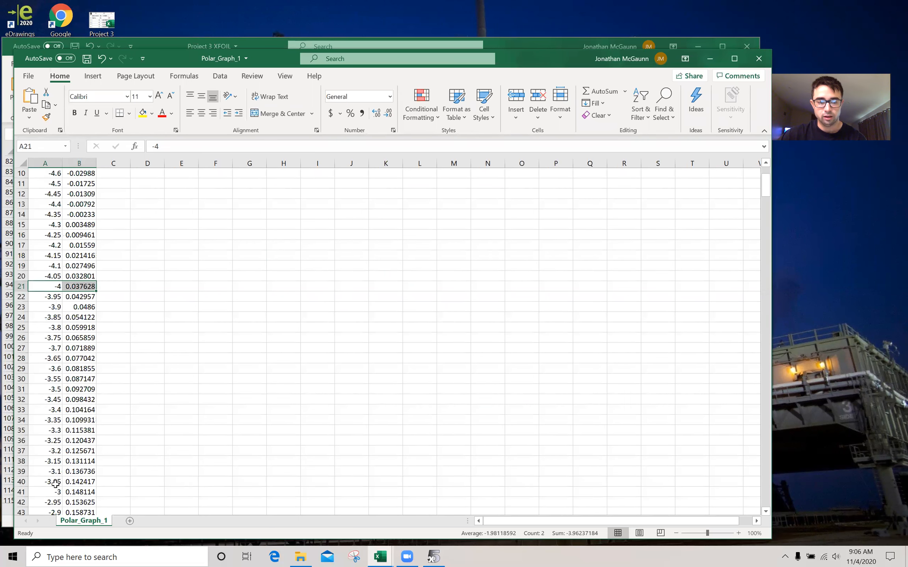
pyautogui.click(55, 485)
pyautogui.moveTo(58, 492); pyautogui.dragTo(76, 492)
pyautogui.click(182, 410)
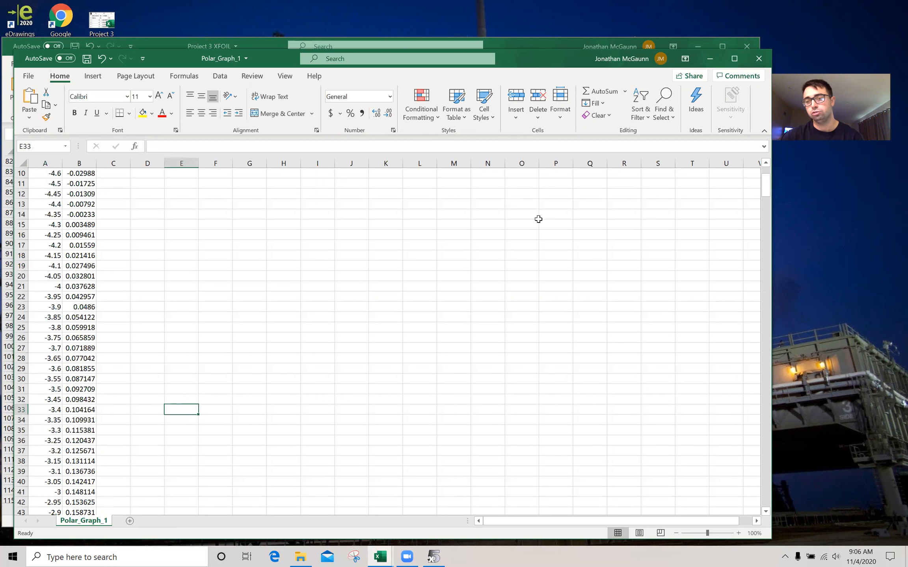
# Step: Close both Excel workbooks and delete the Polar_Graph_1 file from the Desktop
pyautogui.click(759, 58)
pyautogui.click(742, 48)
pyautogui.click(408, 303)
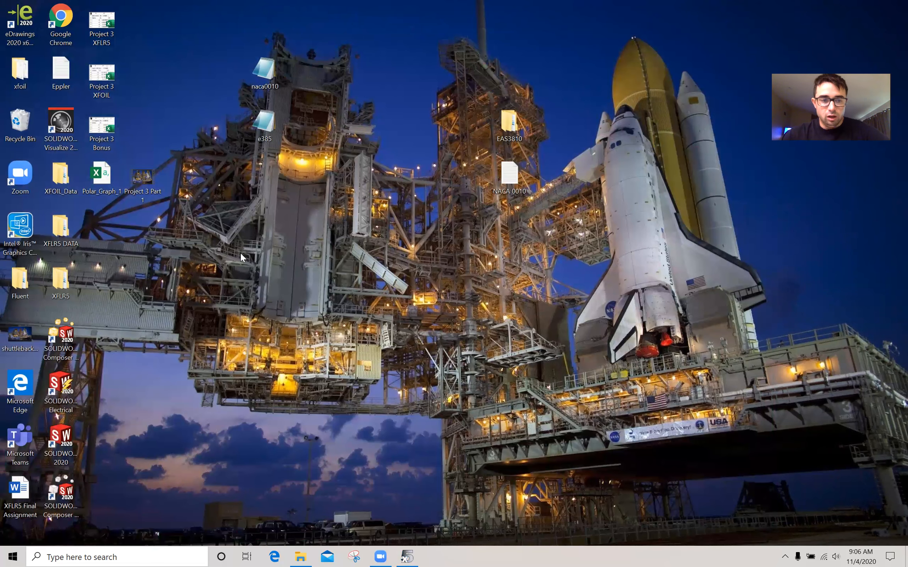
pyautogui.rightClick(98, 180)
pyautogui.click(130, 345)
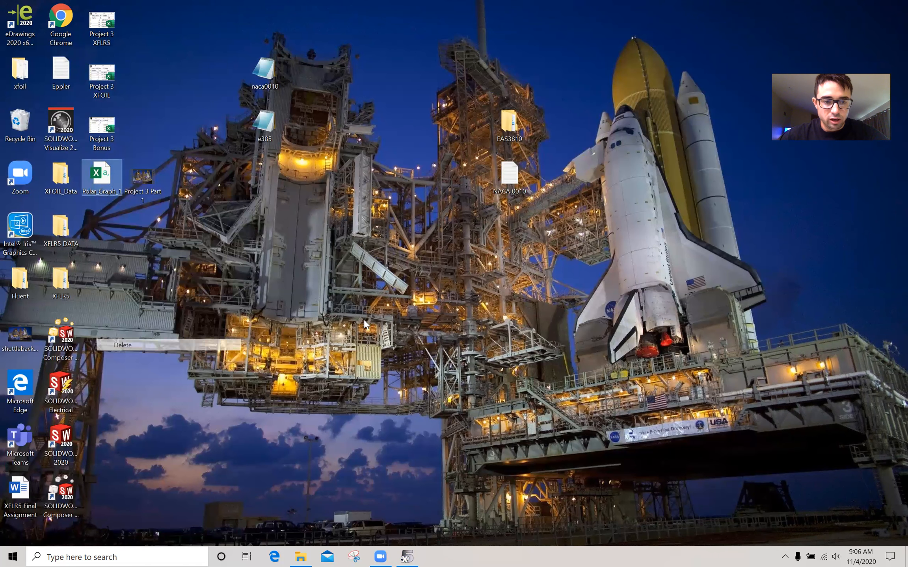
# Step: Return to XFLR5 and open the e385.dat airfoil file from the Desktop
pyautogui.click(407, 556)
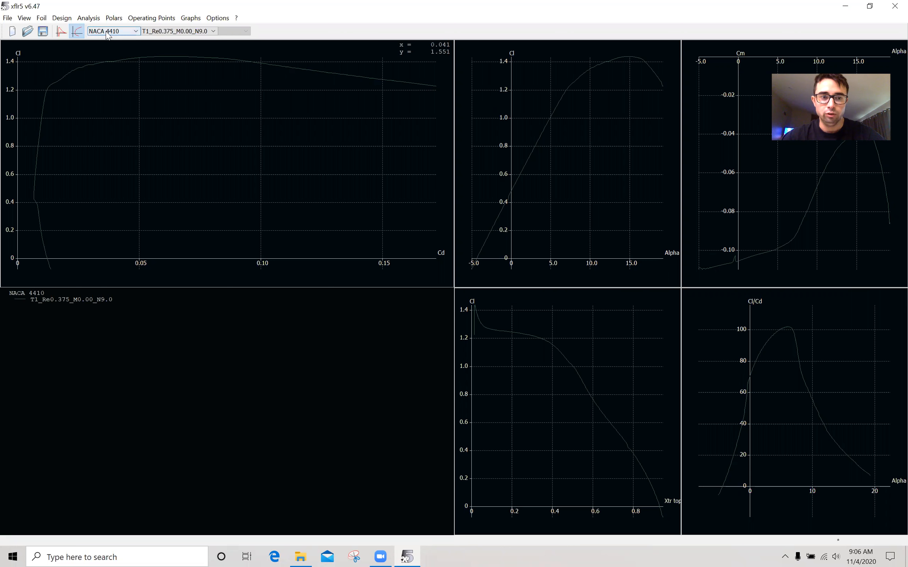
pyautogui.click(7, 18)
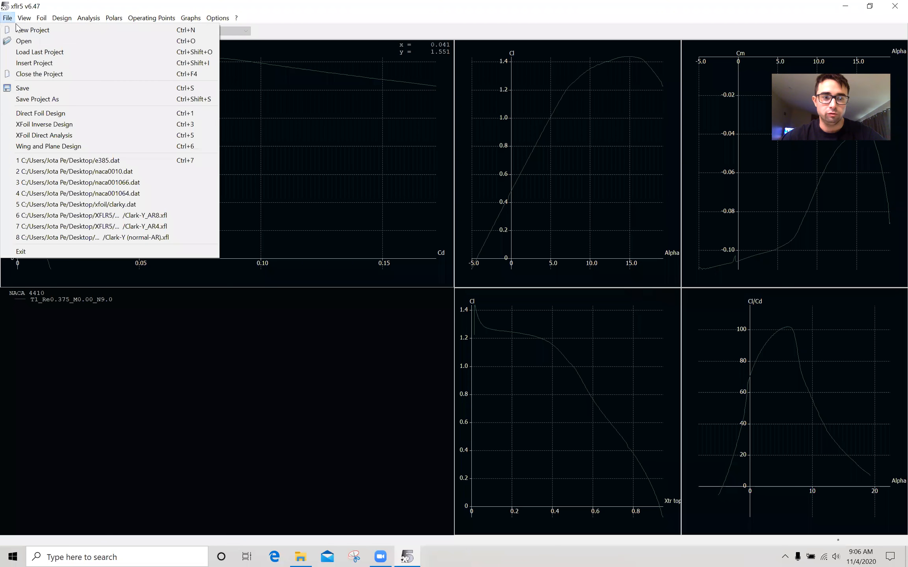
pyautogui.click(24, 41)
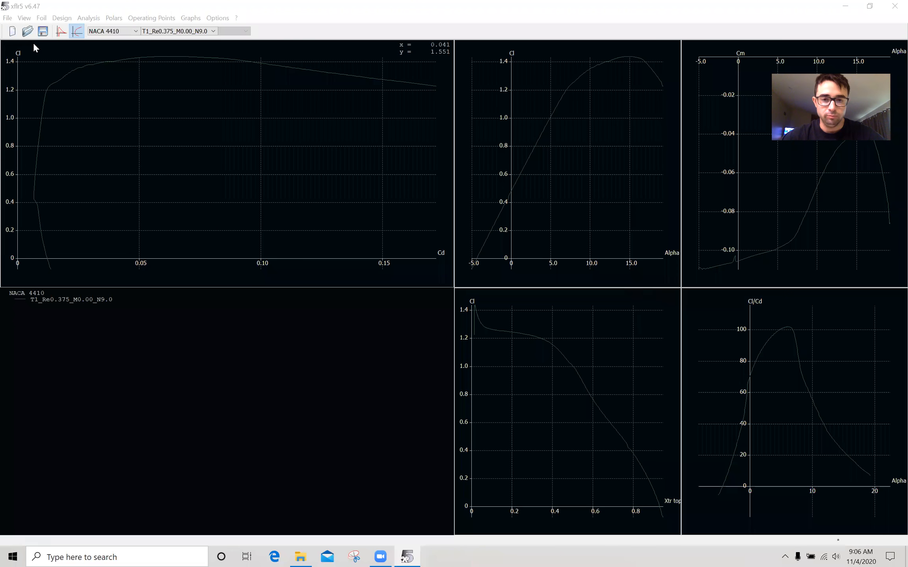
pyautogui.doubleClick(588, 235)
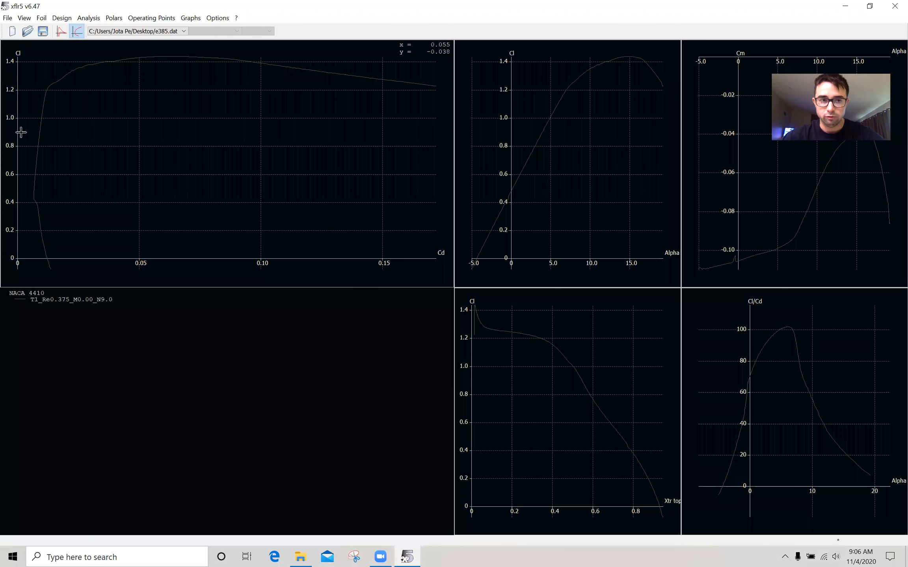
# Step: Switch to Direct Foil Design and select the e385 airfoil in the foil list
pyautogui.click(8, 18)
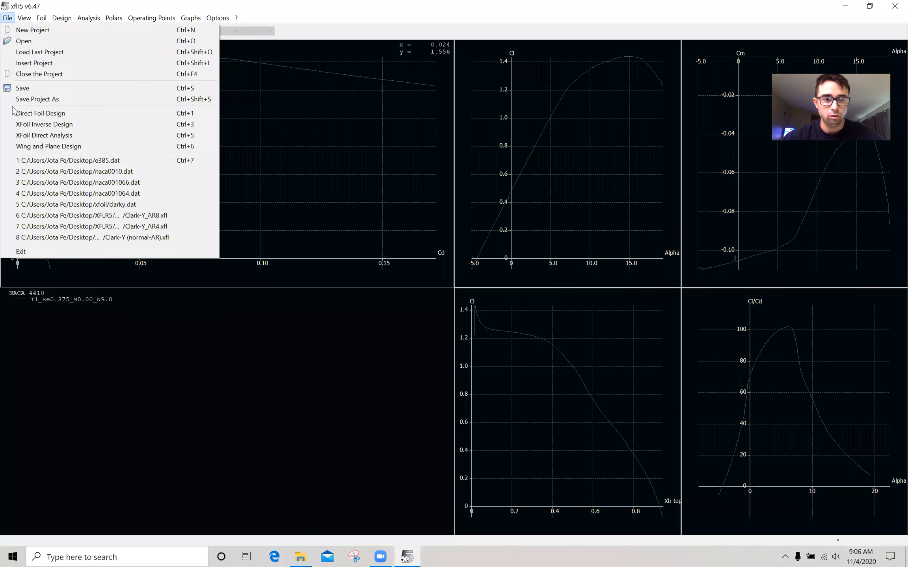
pyautogui.click(33, 114)
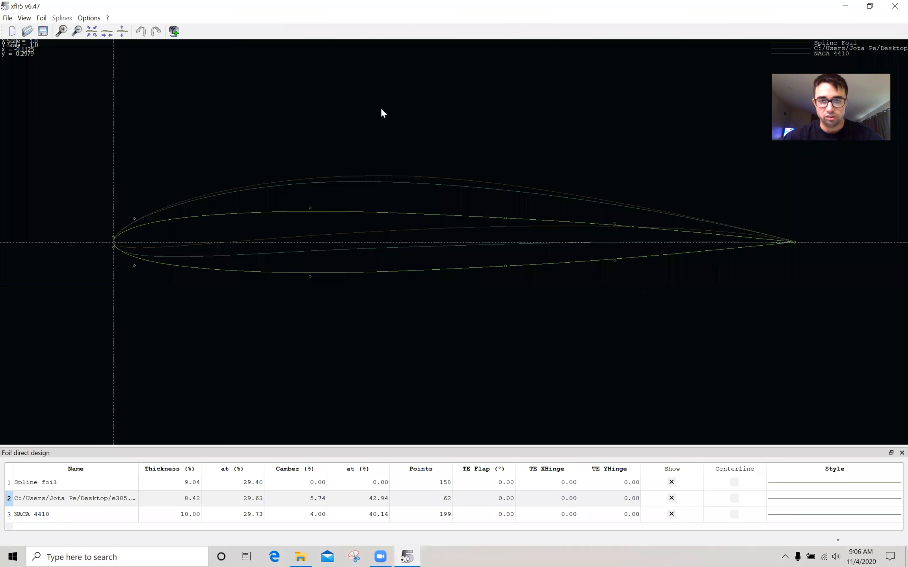
pyautogui.click(106, 502)
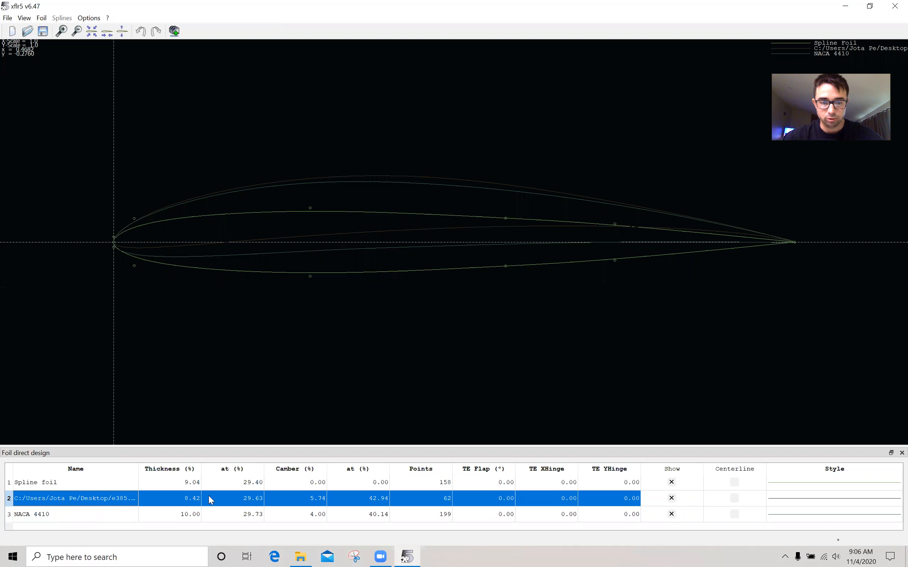